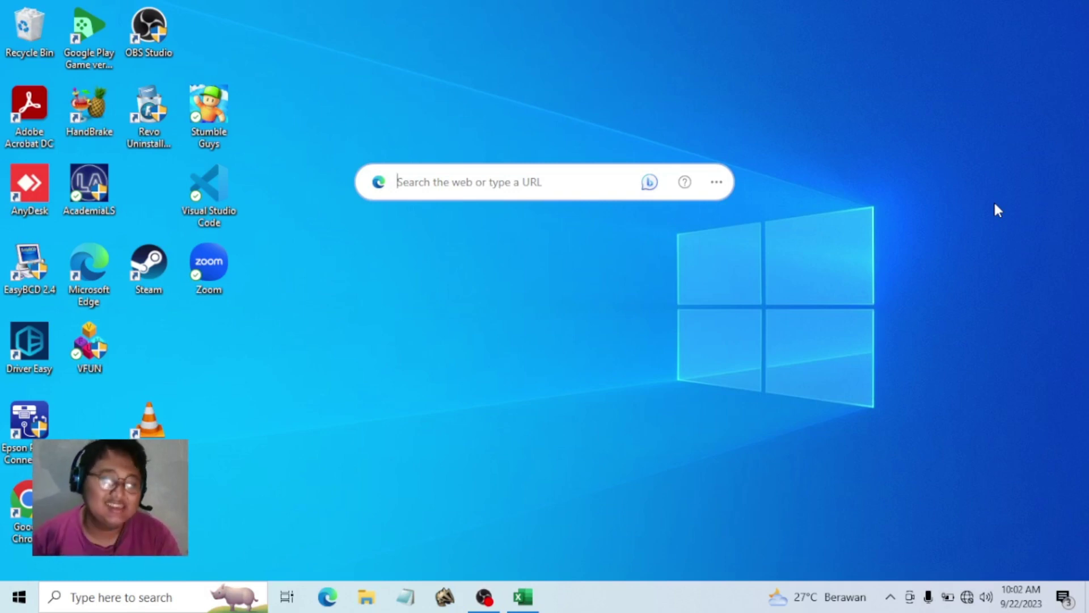
Step: Return to the salary workbook and start a =SUMIF( formula in cell K6
click(522, 596)
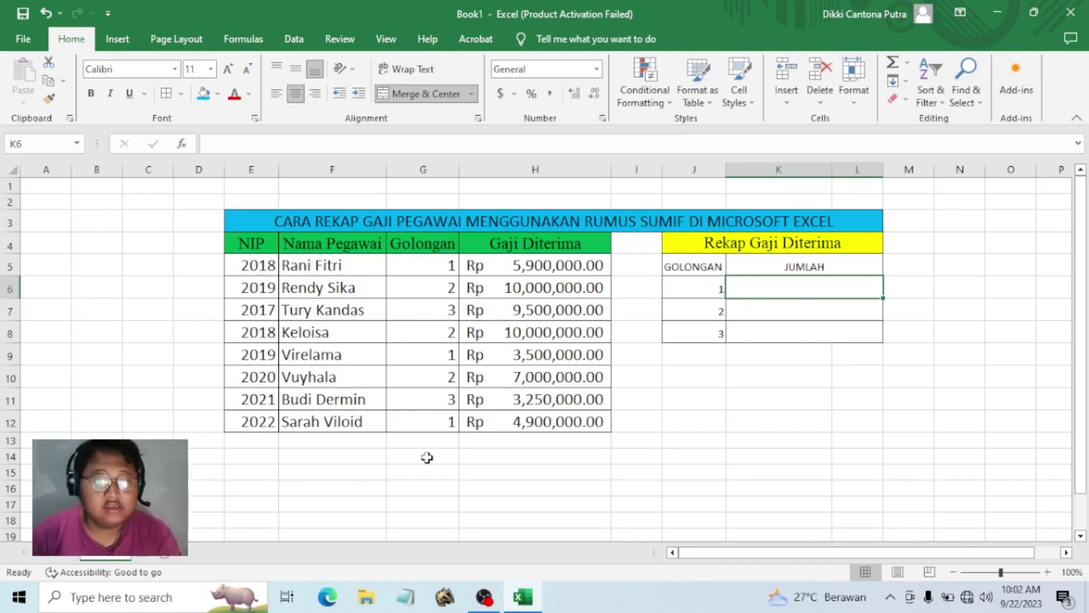
click(747, 372)
click(765, 289)
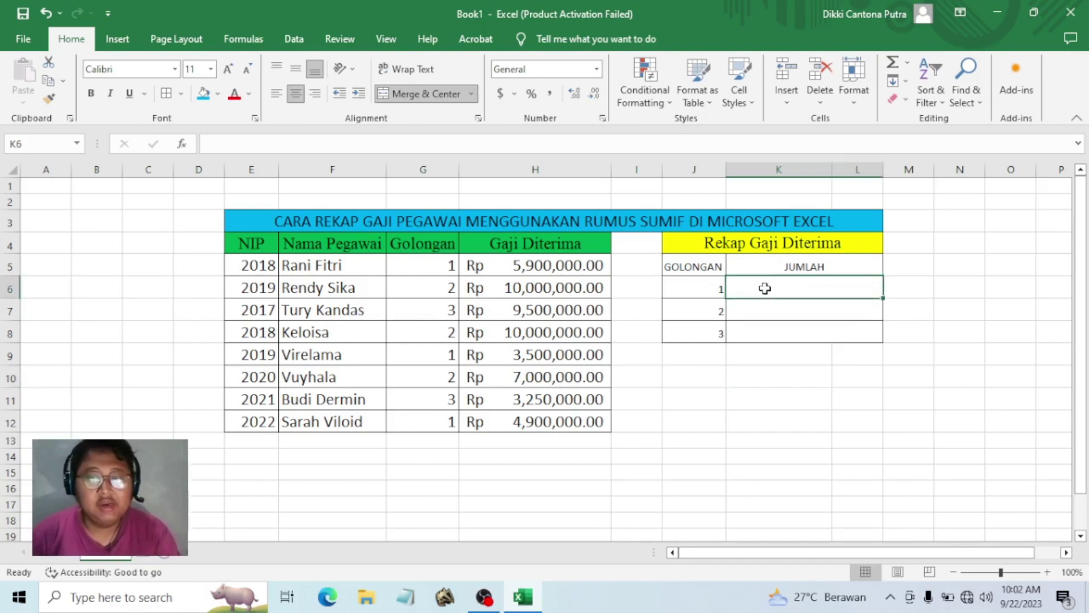
text(=)
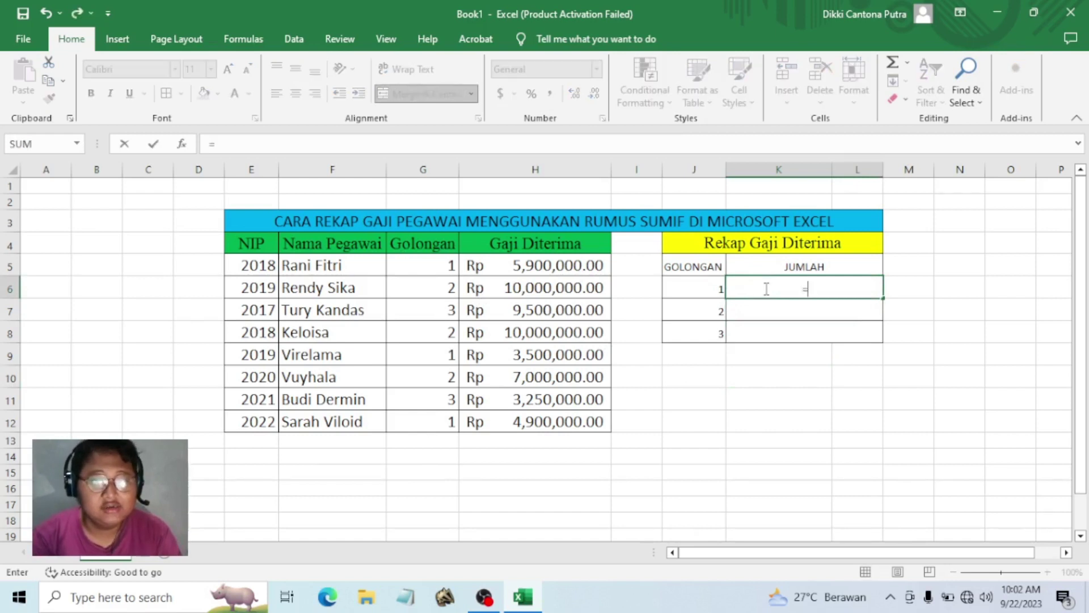
text(SUM)
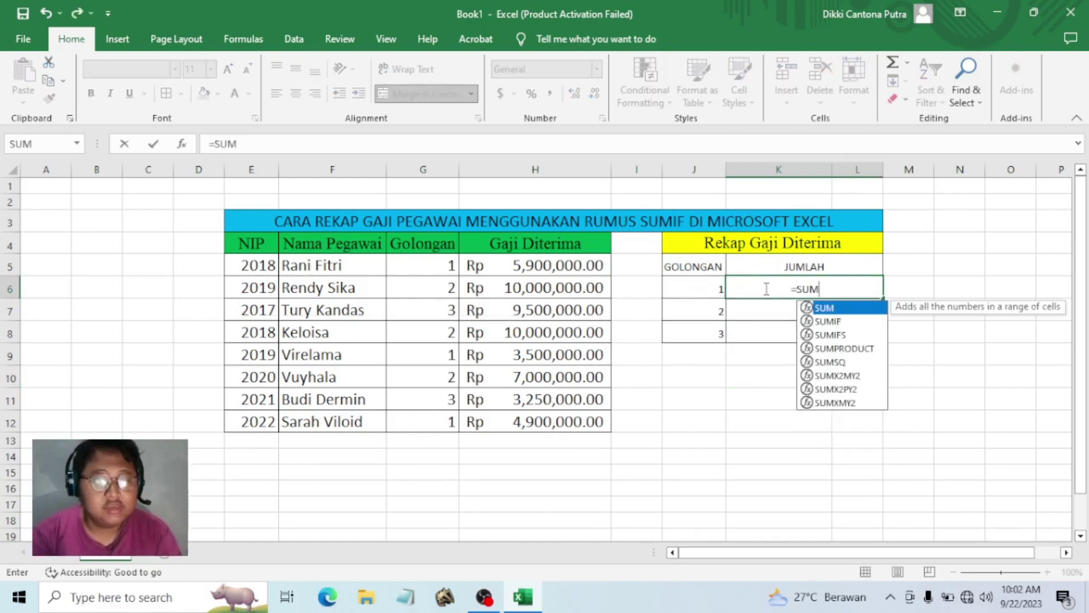
text(IF)
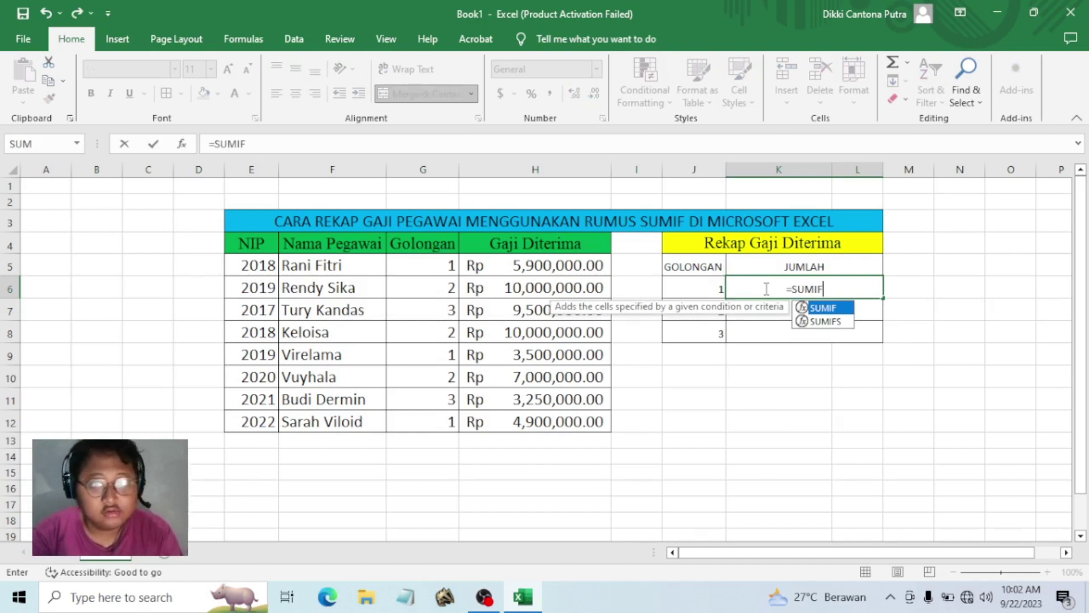
text(()
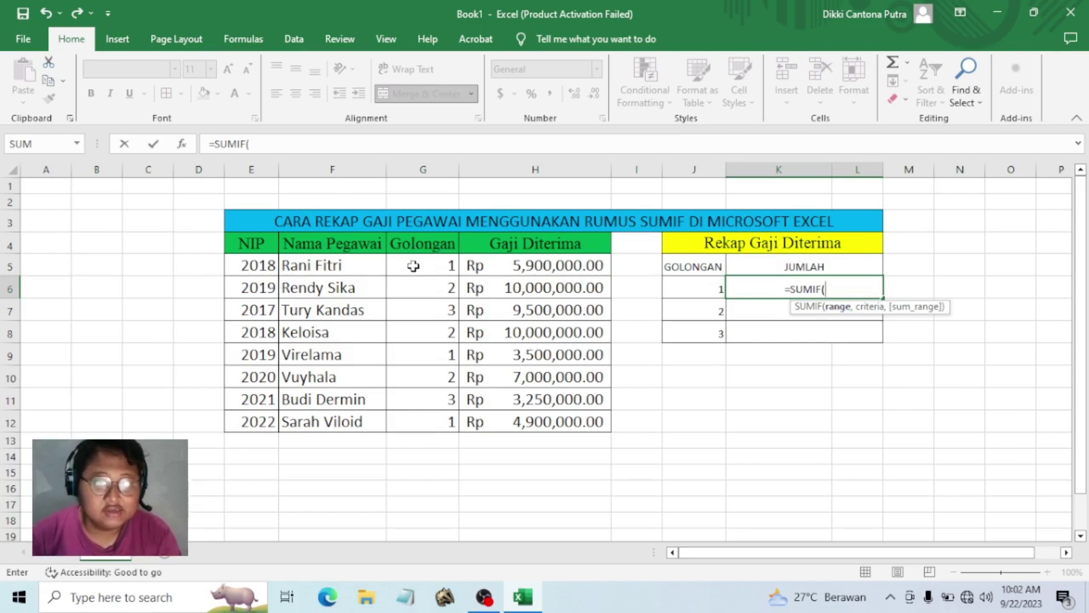
Step: Enter G5:$G$12 as the SUMIF range and J6 as the grade 1 criterion
drag(413, 266, 423, 424)
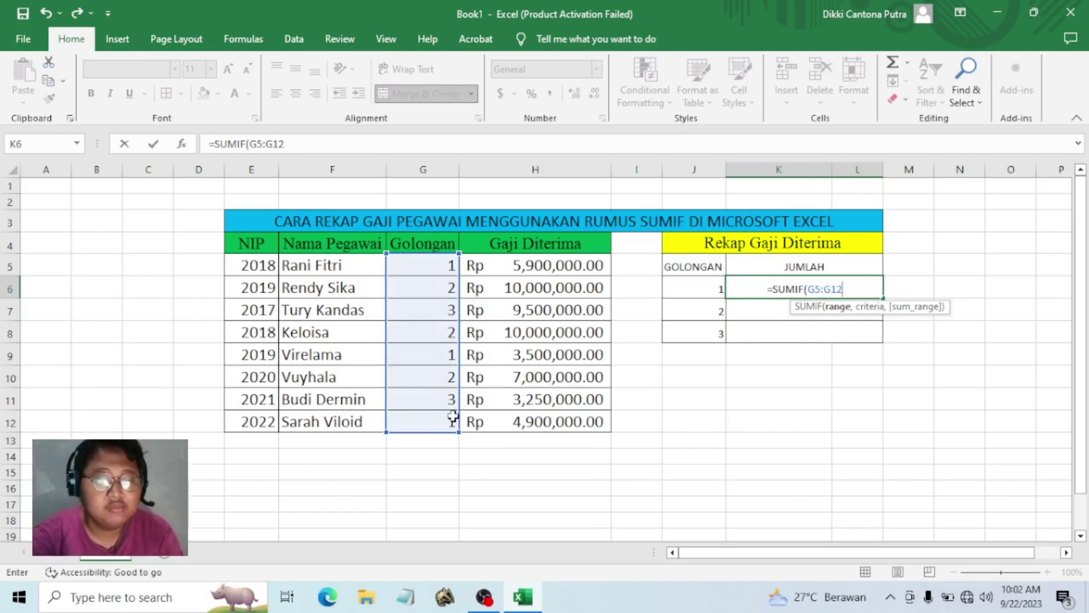
key(F4)
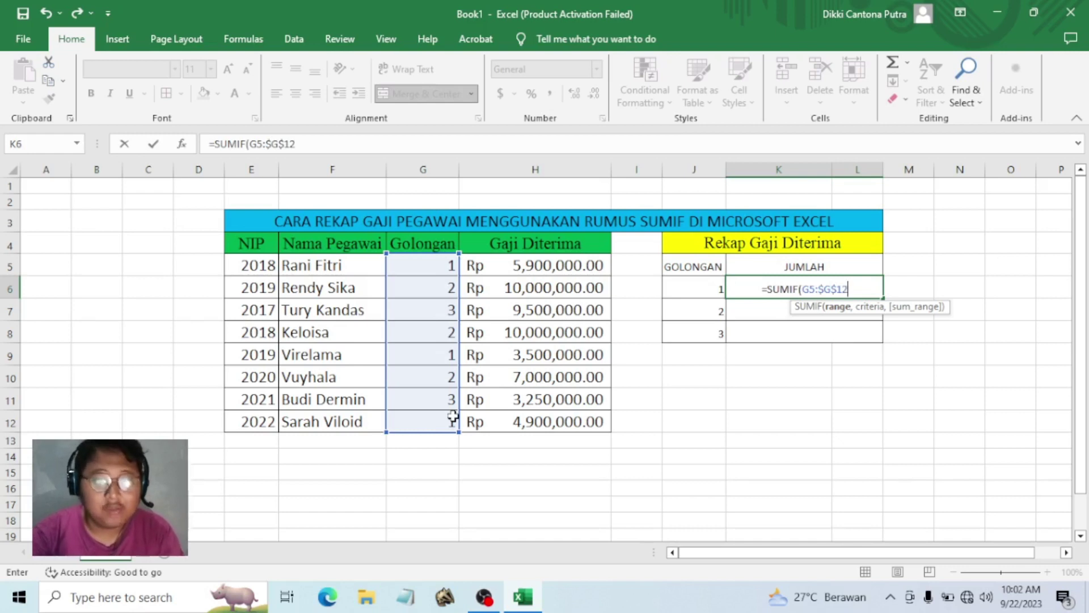
text(,)
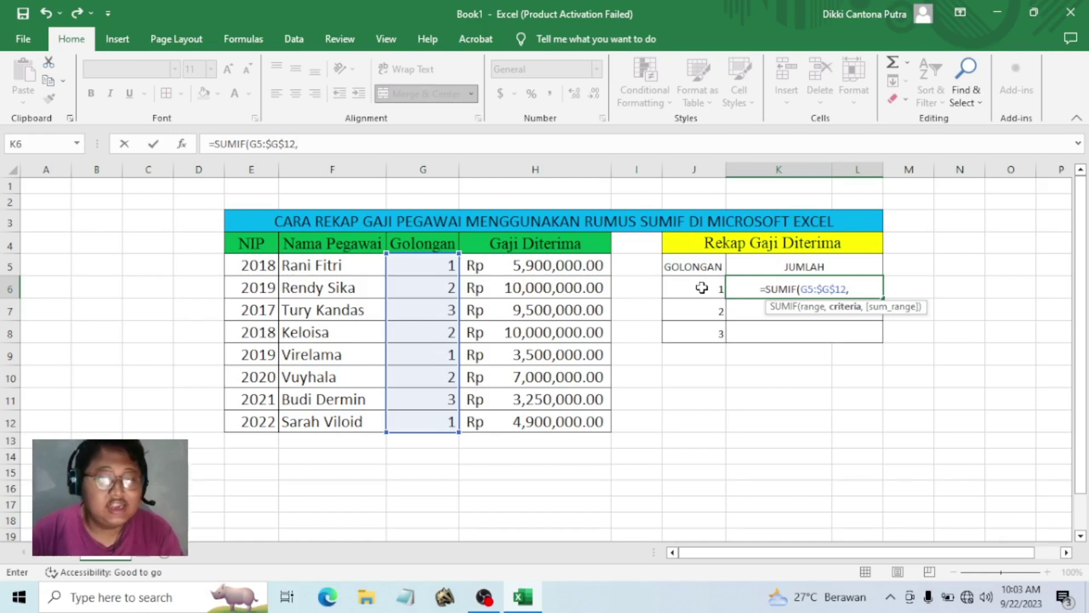
click(701, 288)
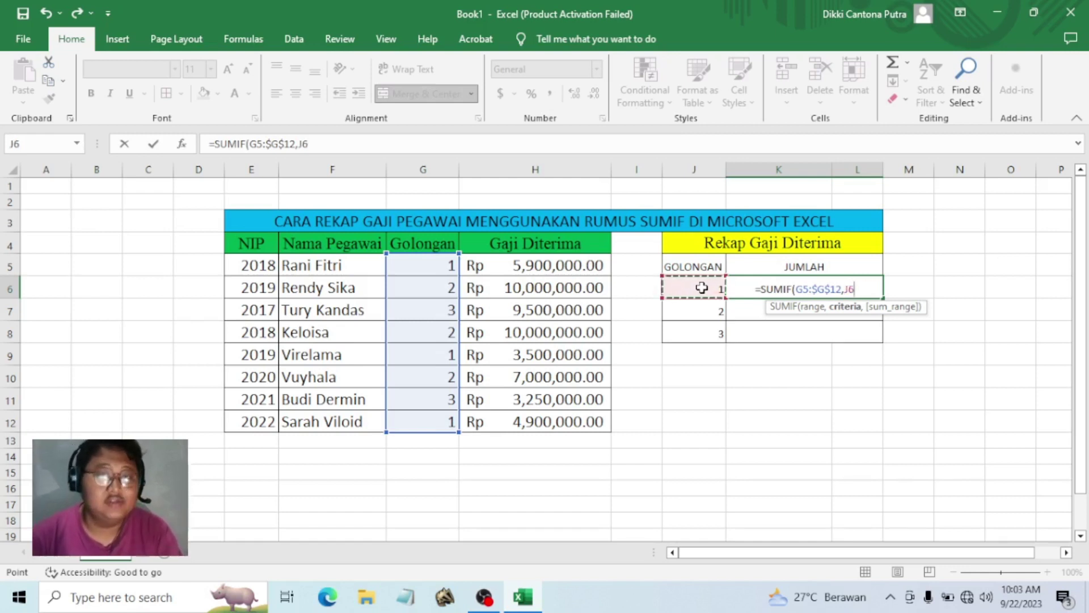
text(,)
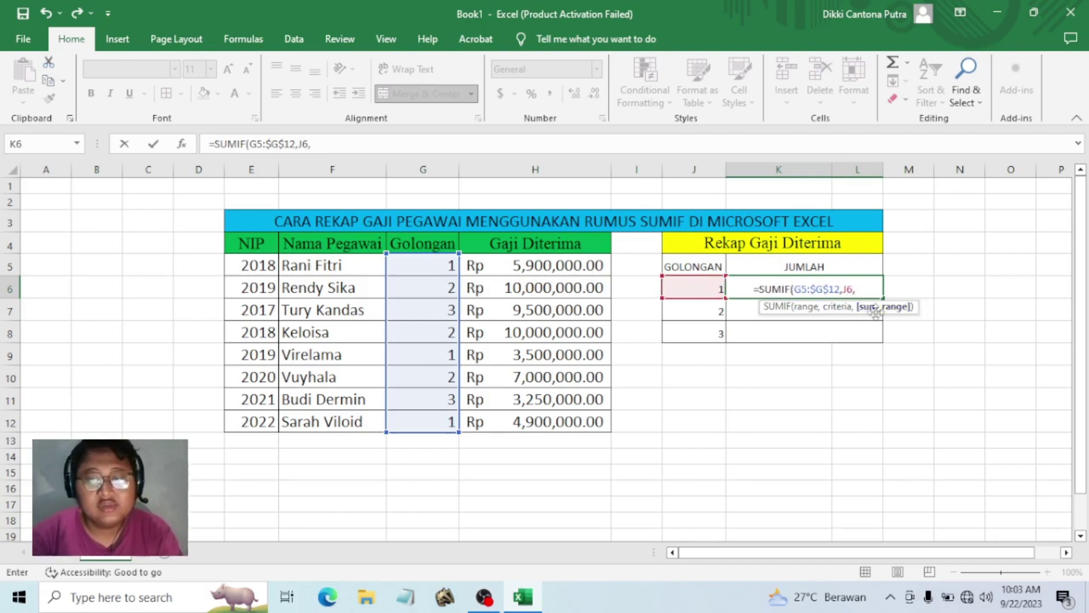
text([)
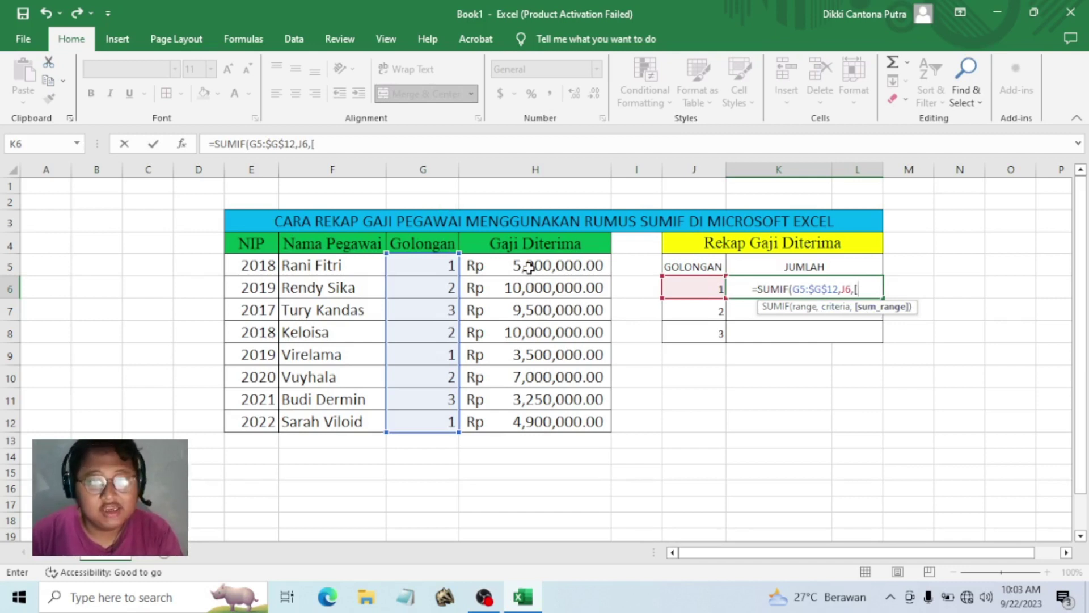
Step: Complete K6 as =SUMIF(G5:$G$12,J6,H5:H12), giving 14300000
key(Return)
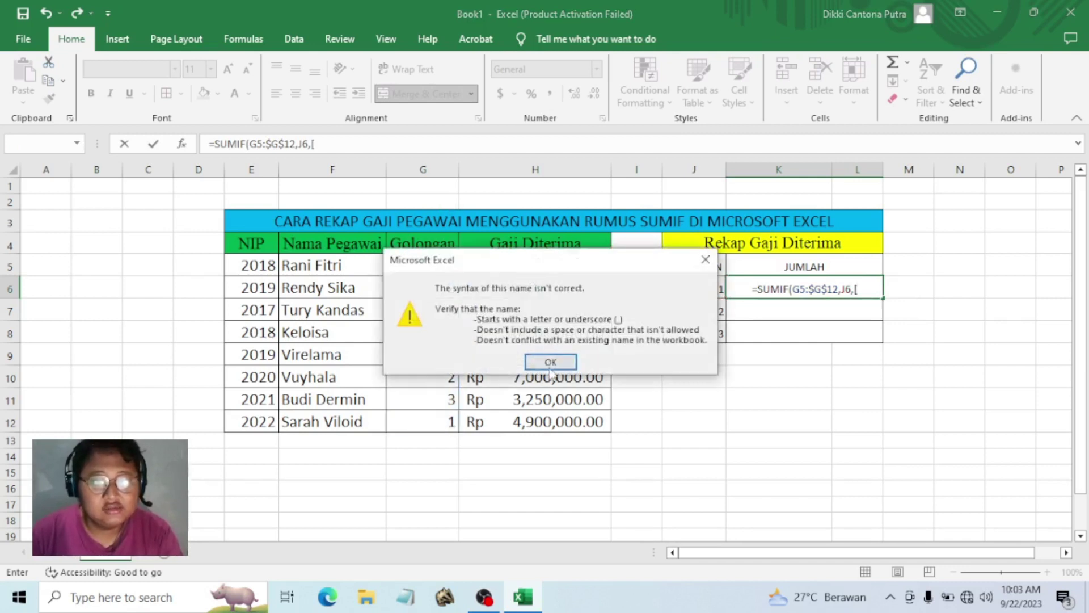
click(549, 360)
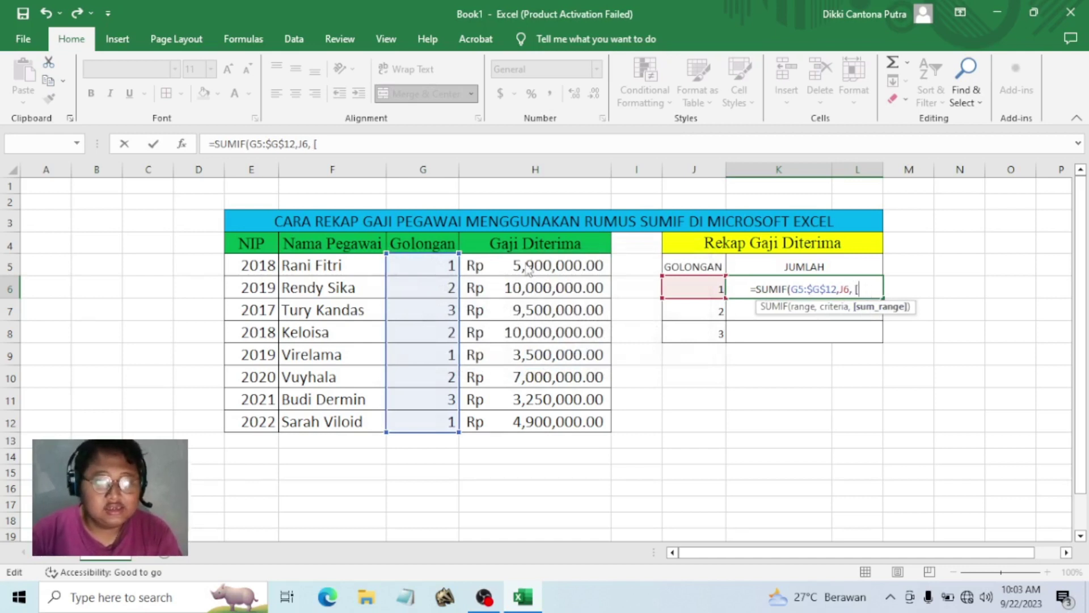
key(Return)
click(549, 360)
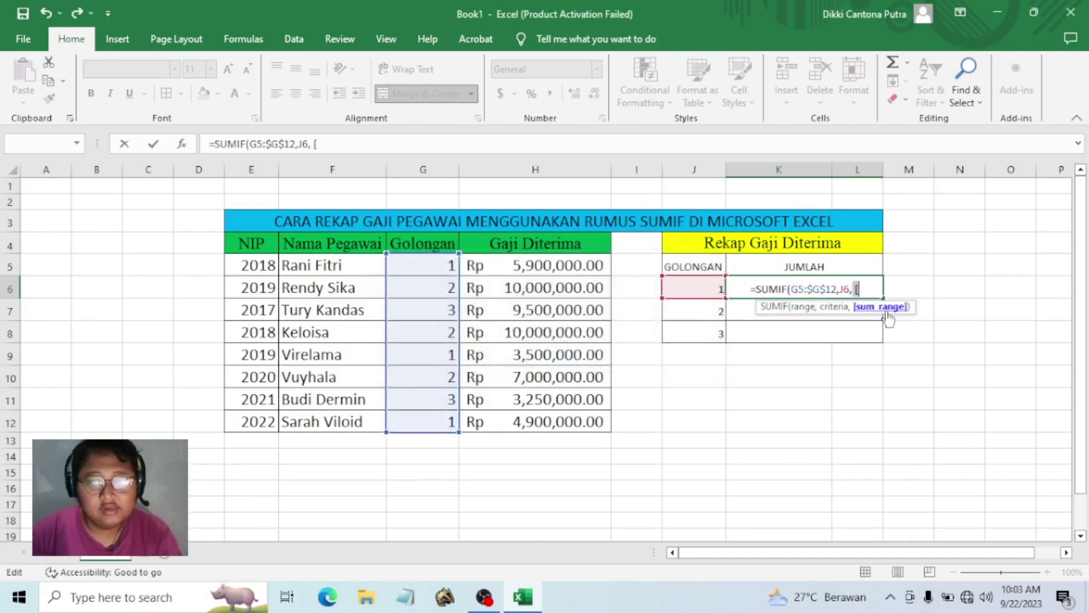
drag(522, 268, 523, 296)
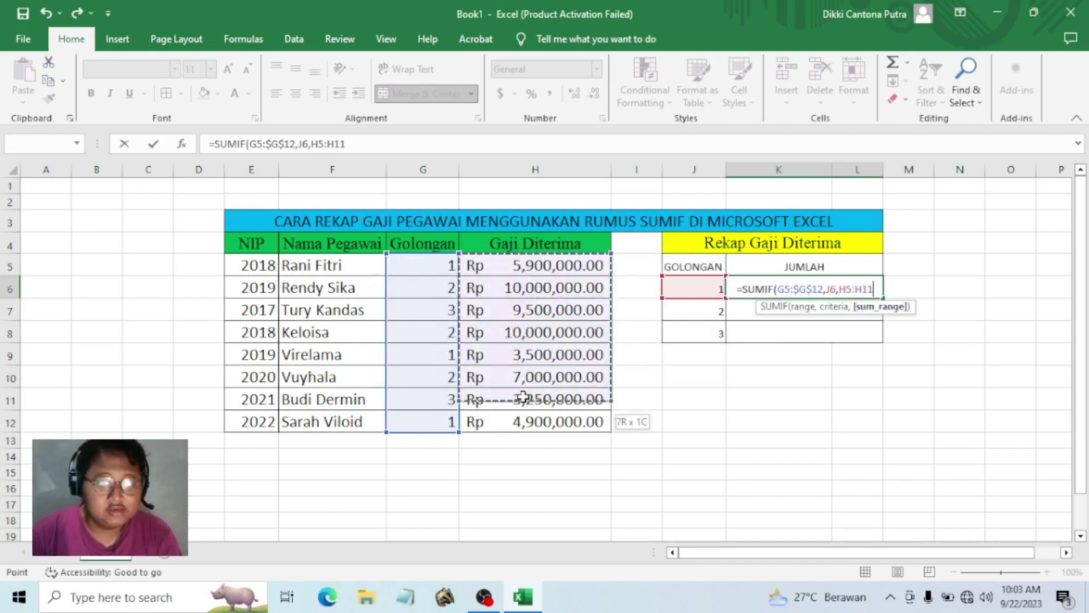
drag(523, 296, 523, 420)
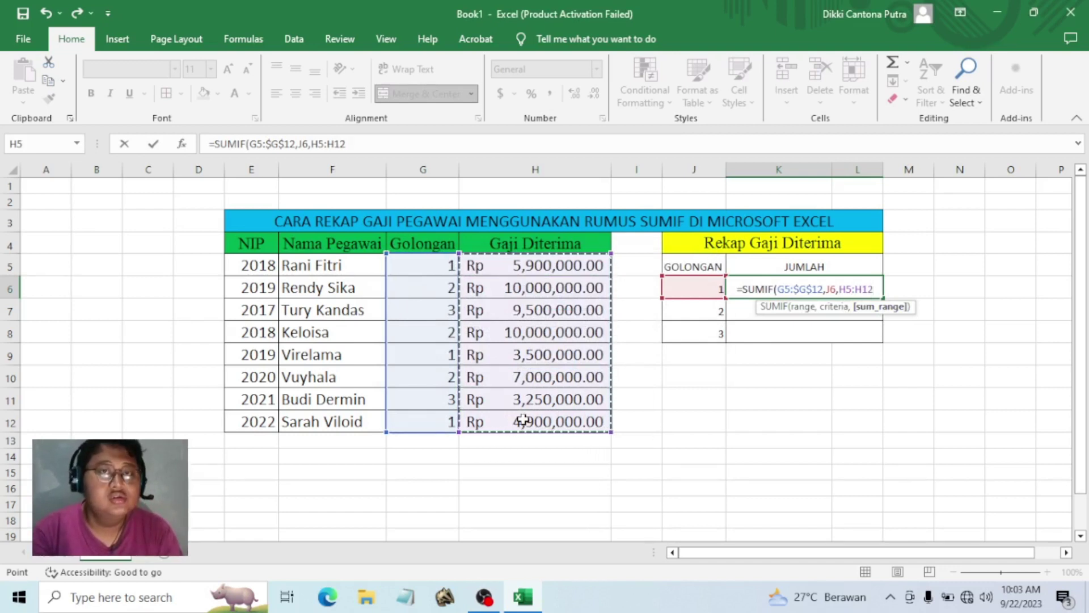
text())
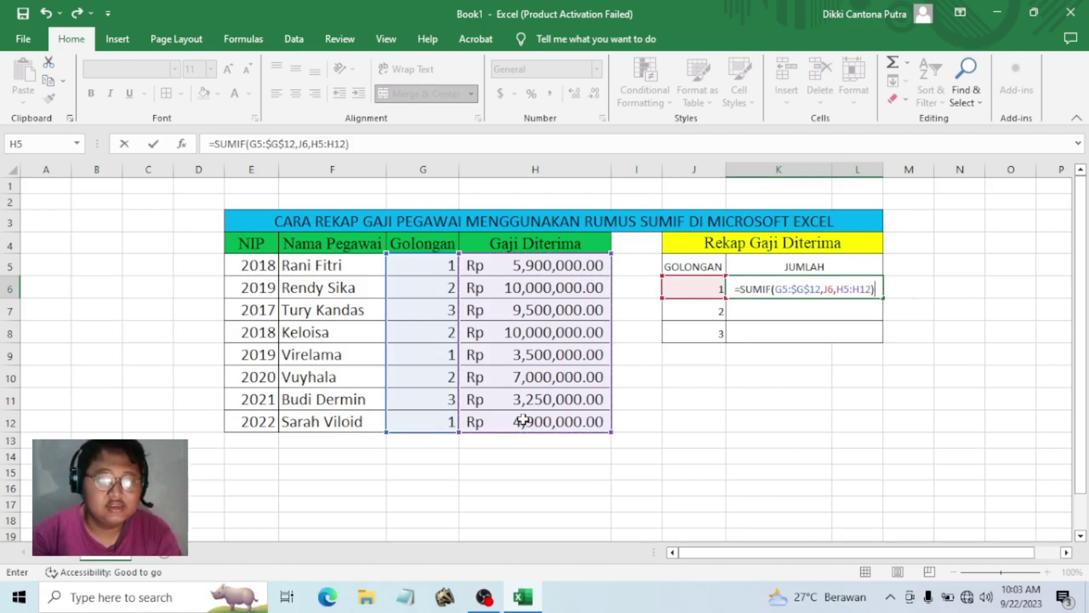
key(Return)
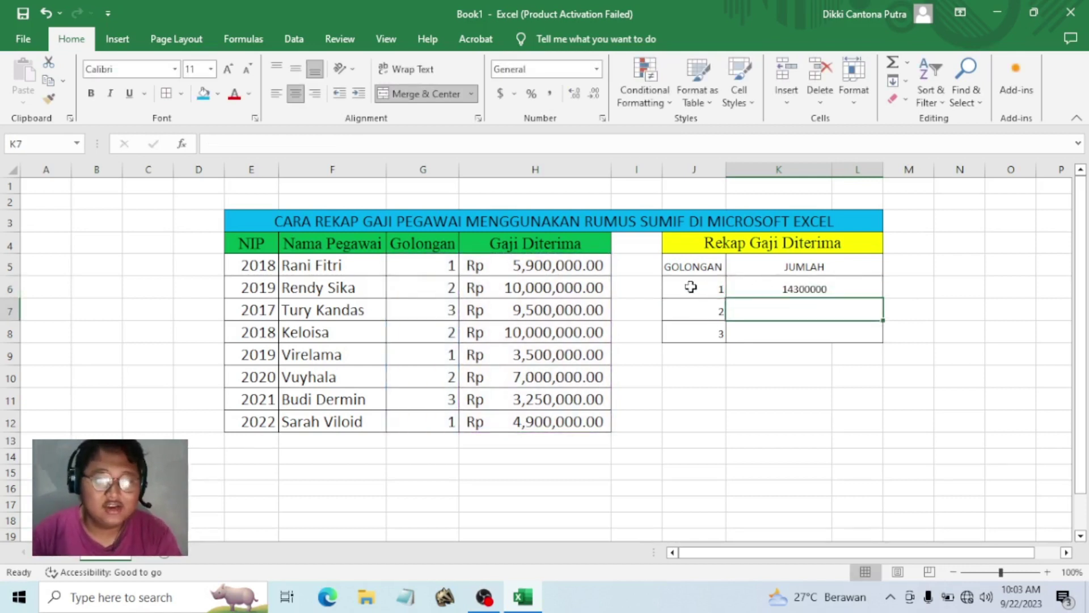
Step: Format K6 as Accounting with the Rp Indonesian symbol, showing Rp 14,300,000.00
click(758, 288)
click(513, 94)
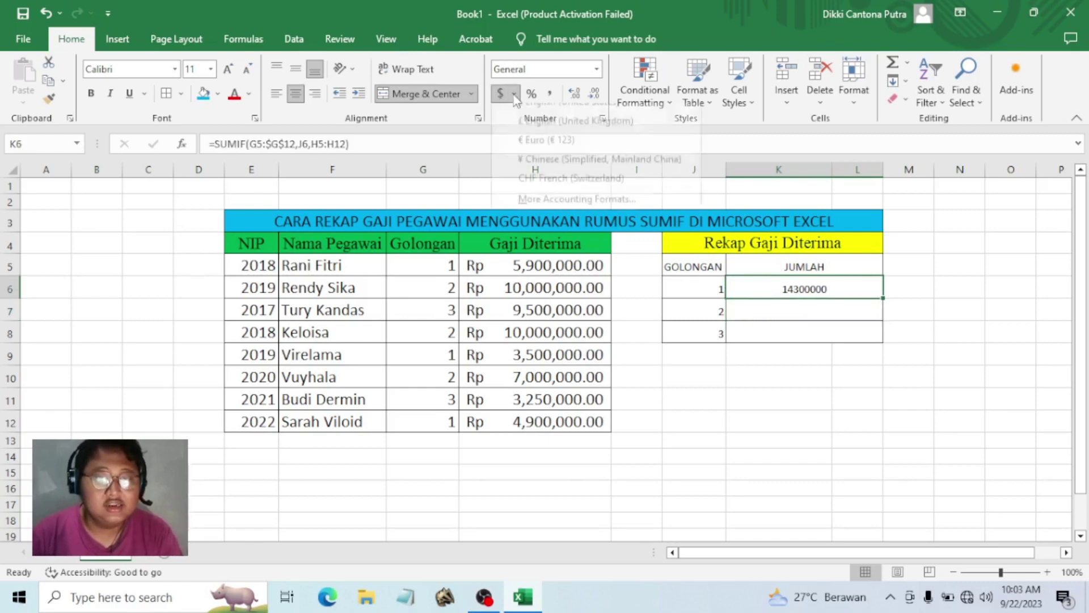
click(590, 209)
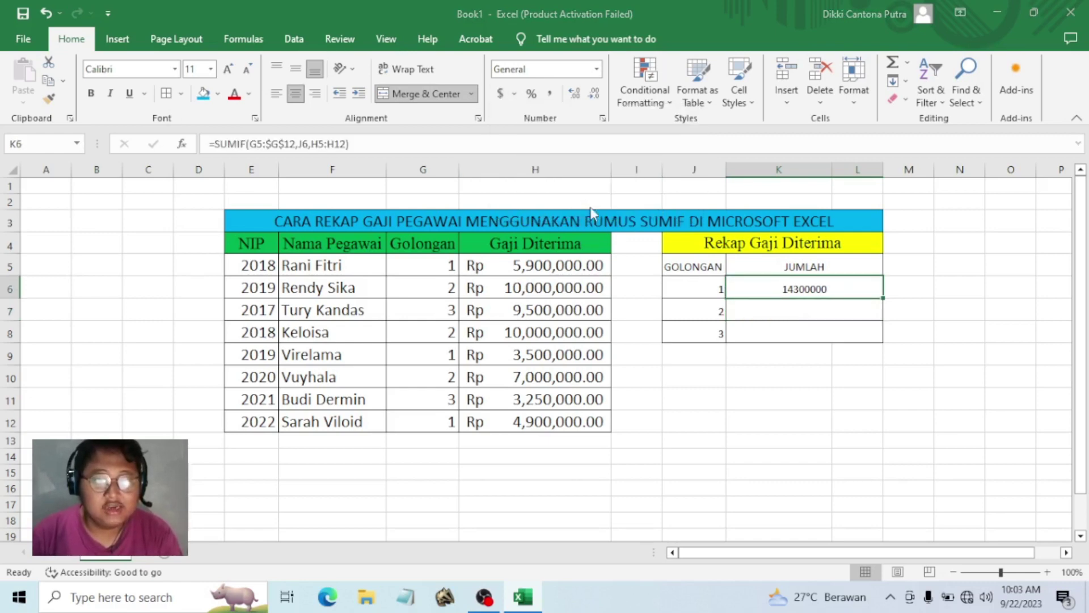
click(352, 181)
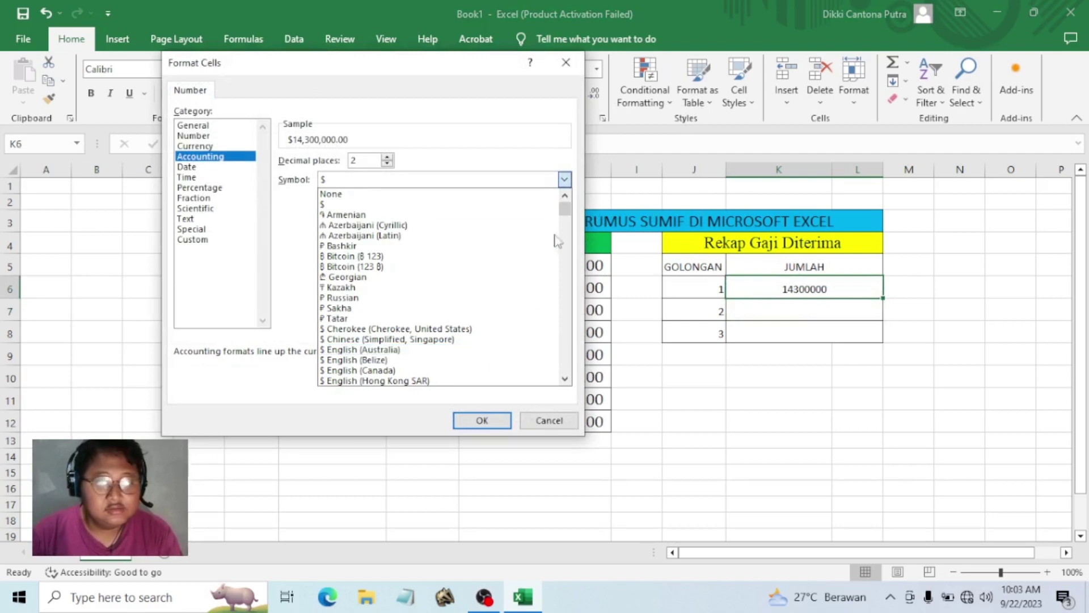
mouse_move(566, 211)
mouse_down()
mouse_move(578, 262)
mouse_move(579, 247)
mouse_up()
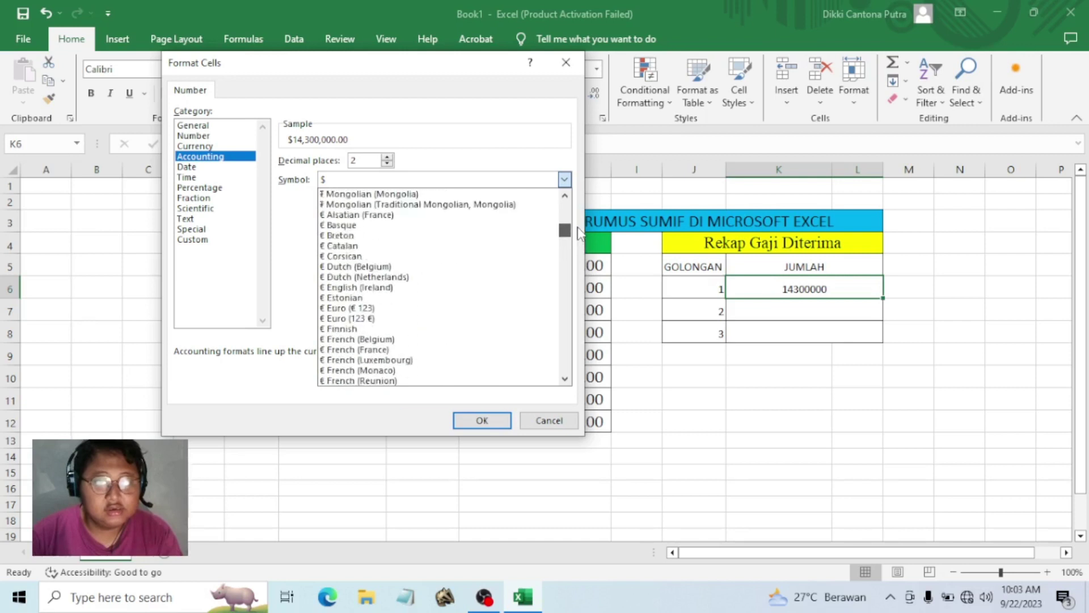
mouse_move(580, 248)
mouse_down()
mouse_move(580, 231)
mouse_move(589, 282)
mouse_up()
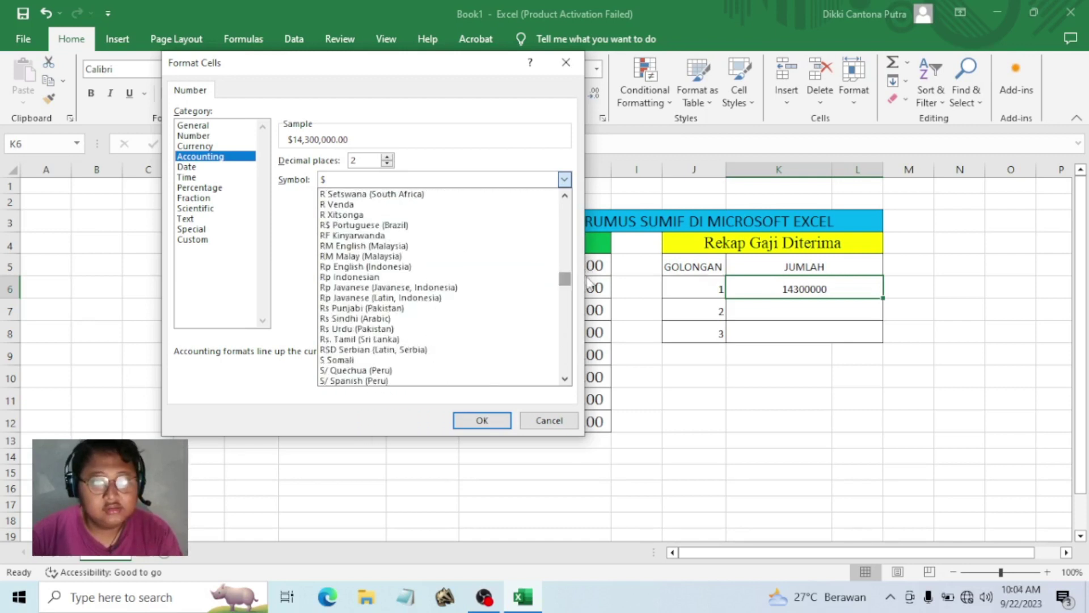
click(421, 277)
click(482, 419)
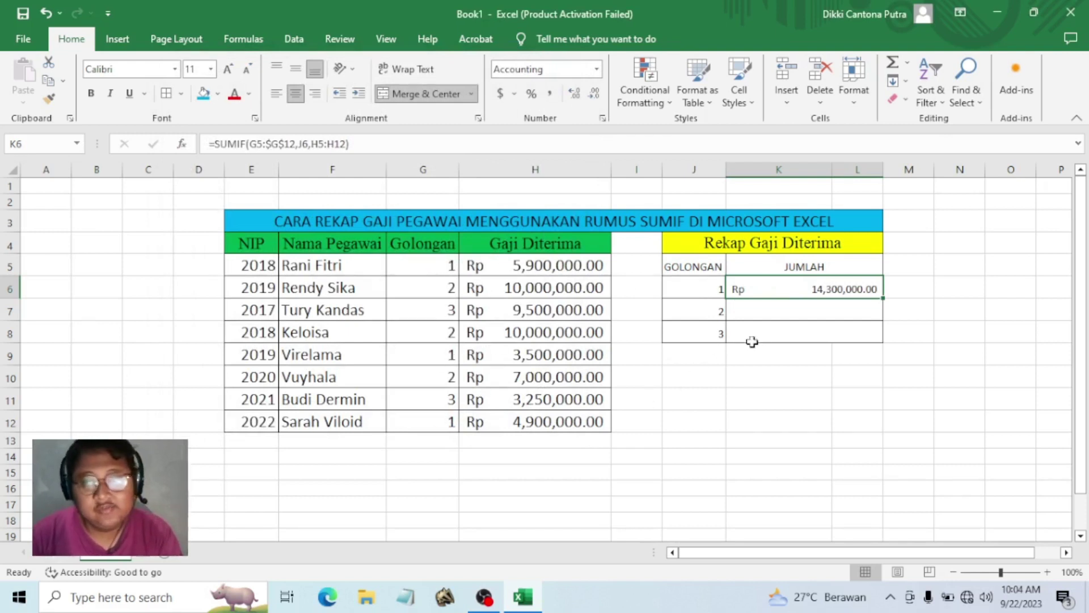
Step: Fill the K6 SUMIF formula down into K7:K8 for grades 2 and 3
click(770, 314)
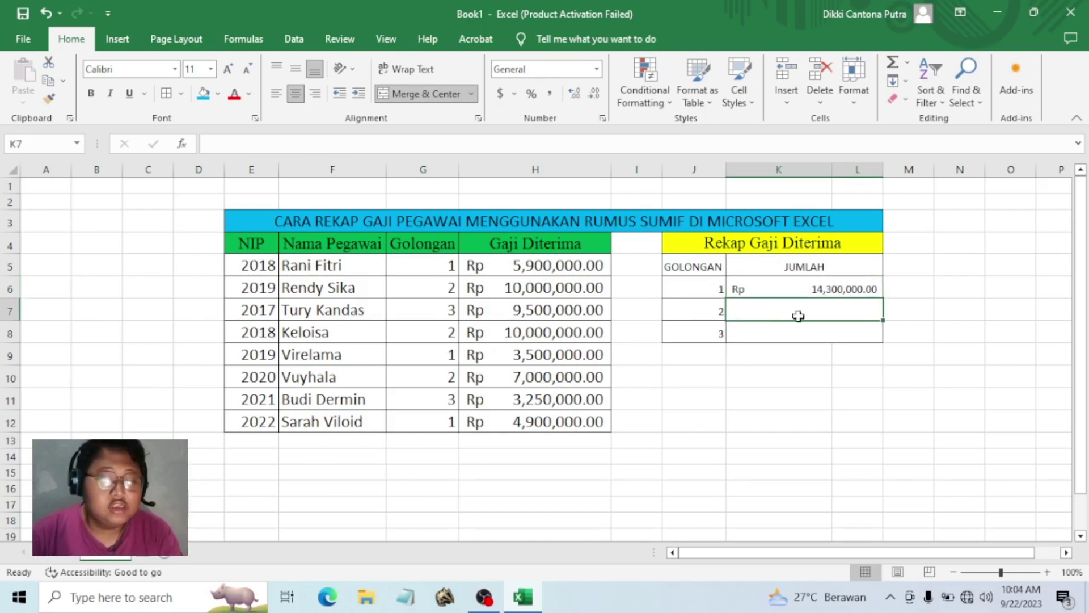
click(837, 296)
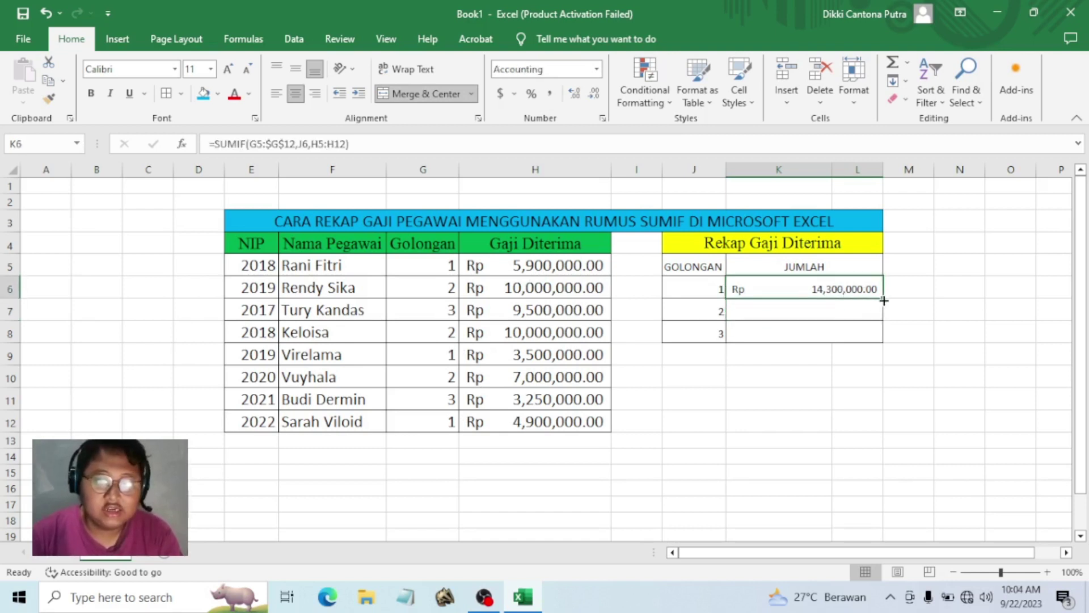
drag(883, 300, 885, 342)
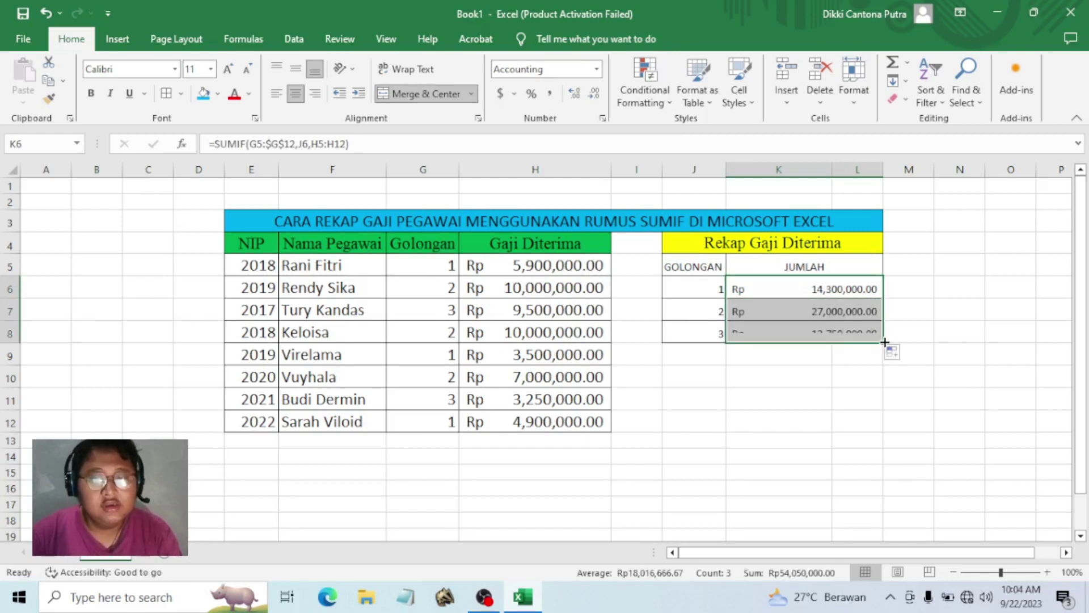
Step: Check the K7 and K8 formulas showing Rp 27,000,000.00 and Rp 12,750,000.00
click(791, 315)
key(Down)
click(800, 307)
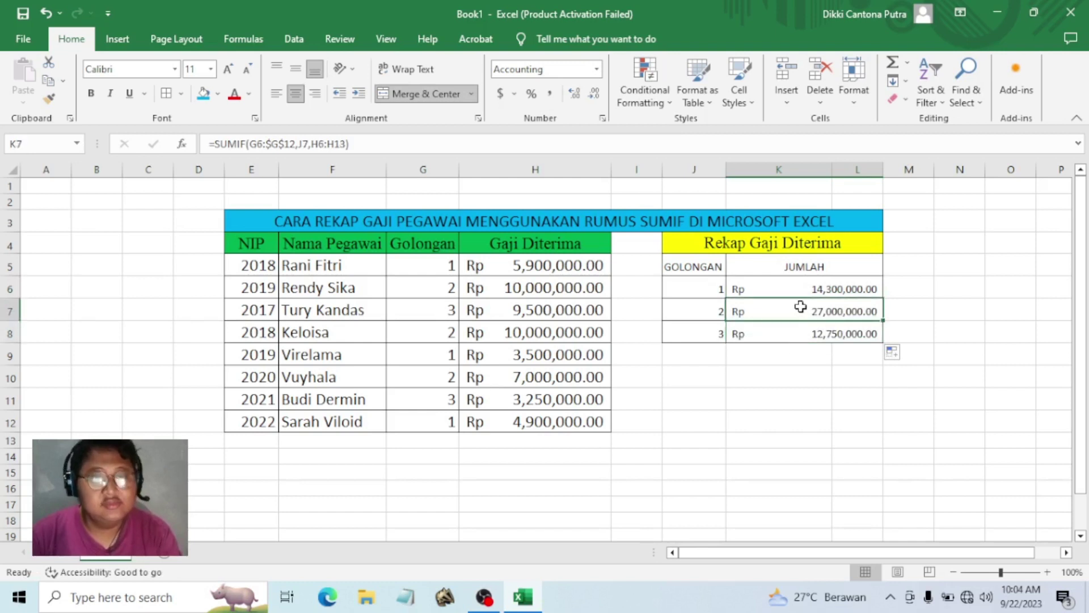
click(804, 331)
click(806, 313)
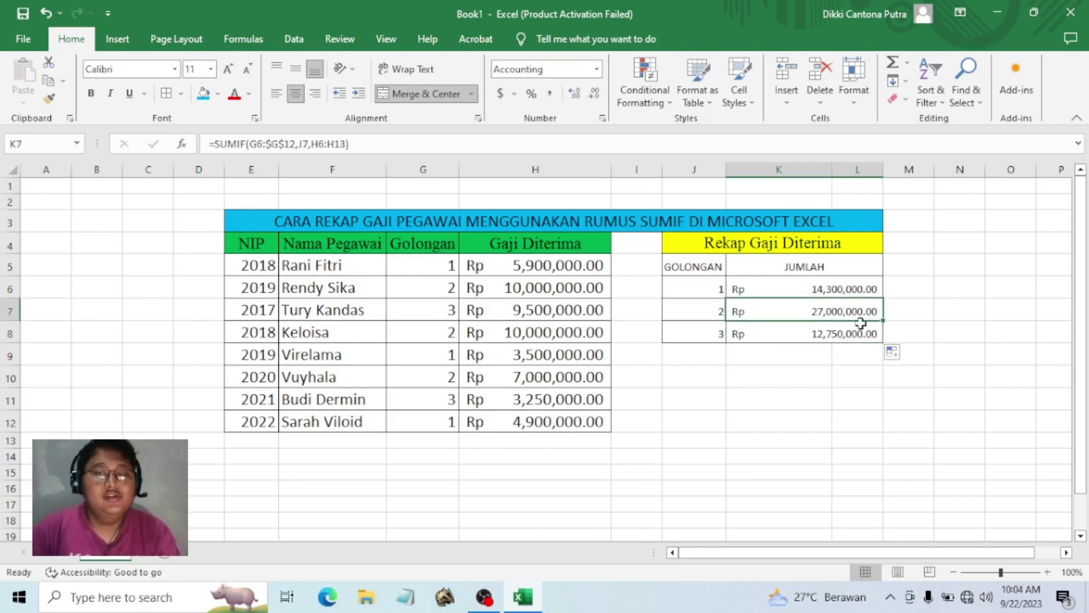